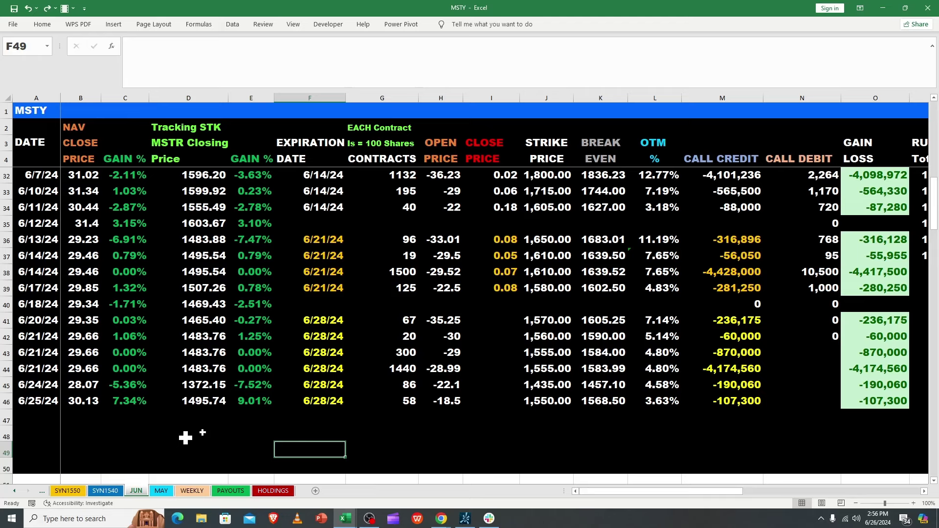
Inspect the 6/24 and 6/25/24 MSTR closing prices and the MSTR and NAV gain % formulas
click(251, 400)
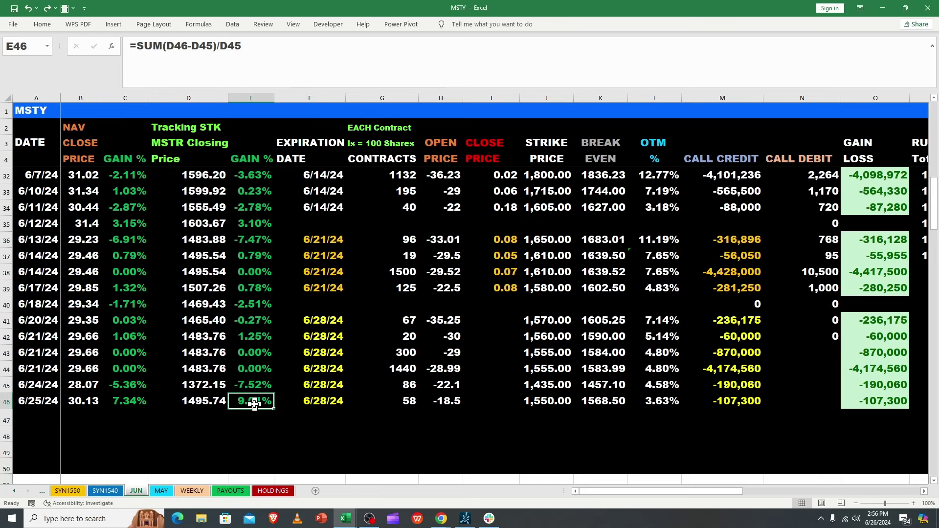
click(215, 385)
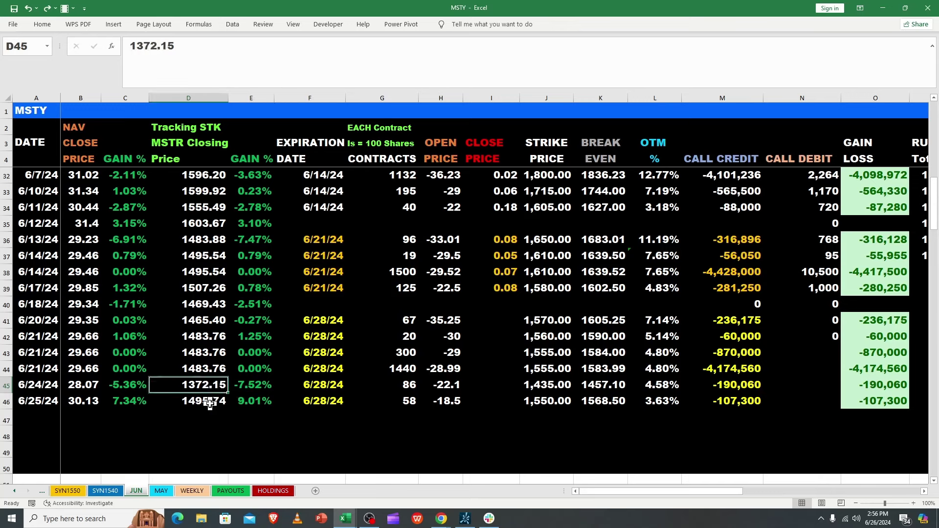
click(219, 401)
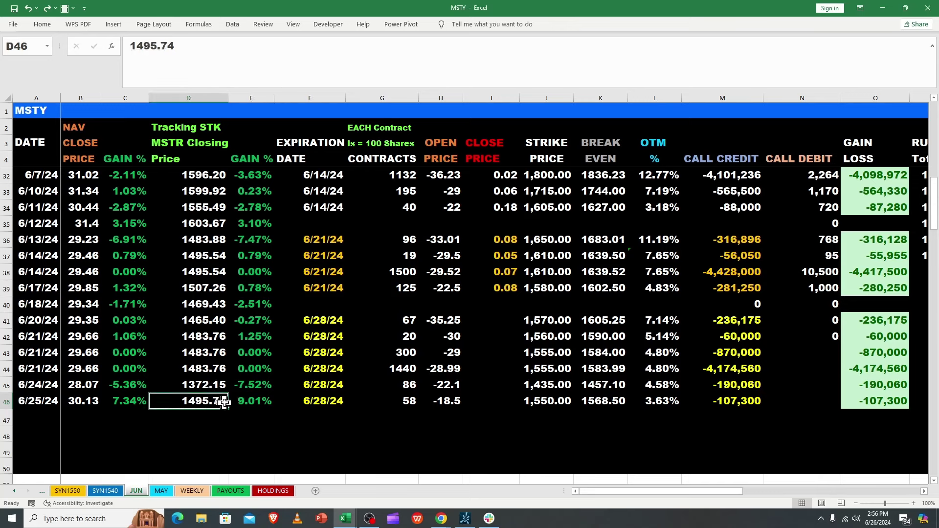
click(123, 401)
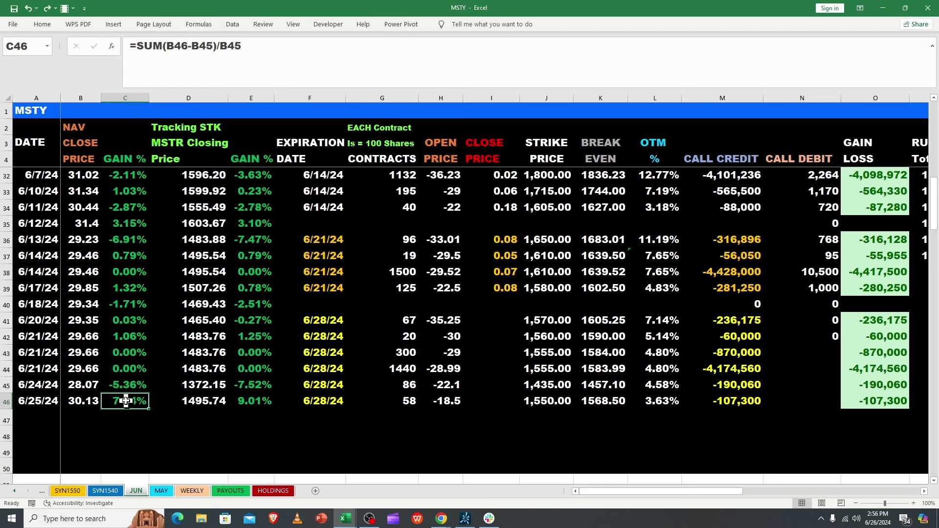
click(195, 404)
click(143, 403)
Move the selection off the data to empty cells around row 47
click(123, 424)
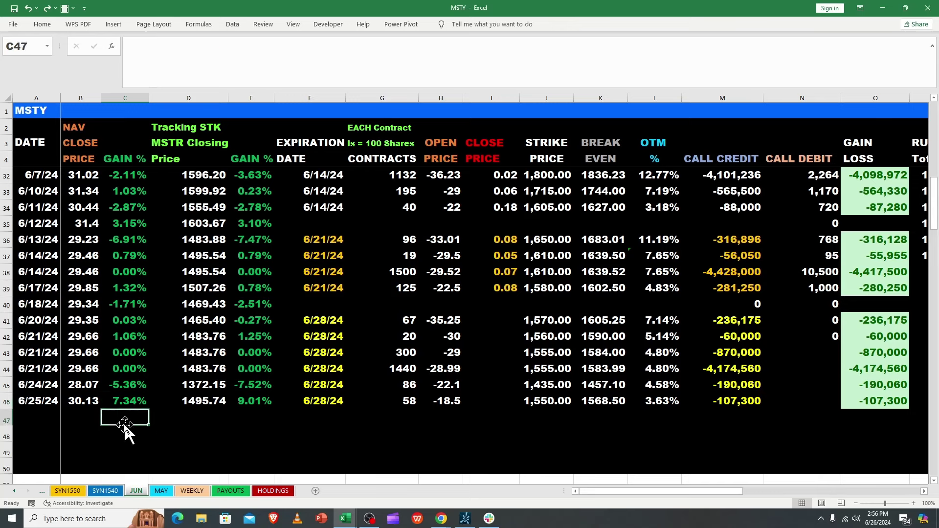
click(191, 416)
click(132, 416)
click(190, 417)
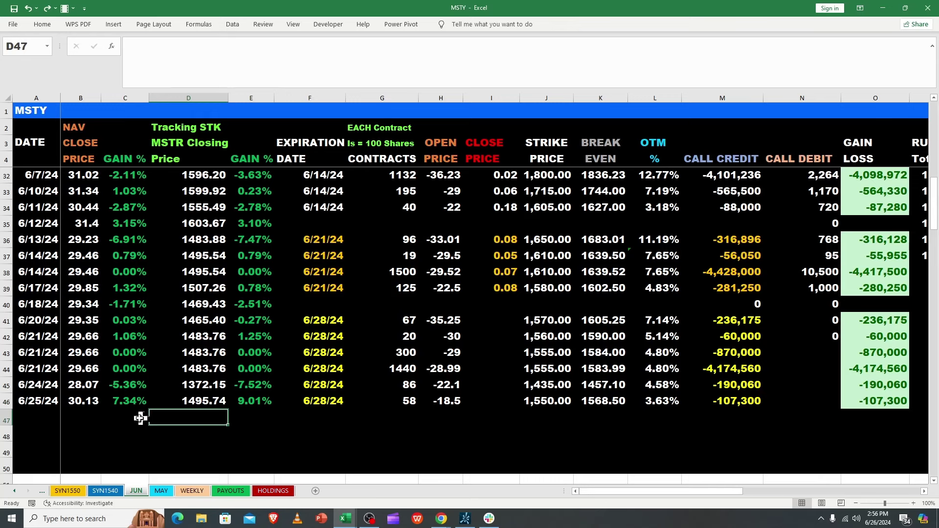
click(131, 416)
click(207, 414)
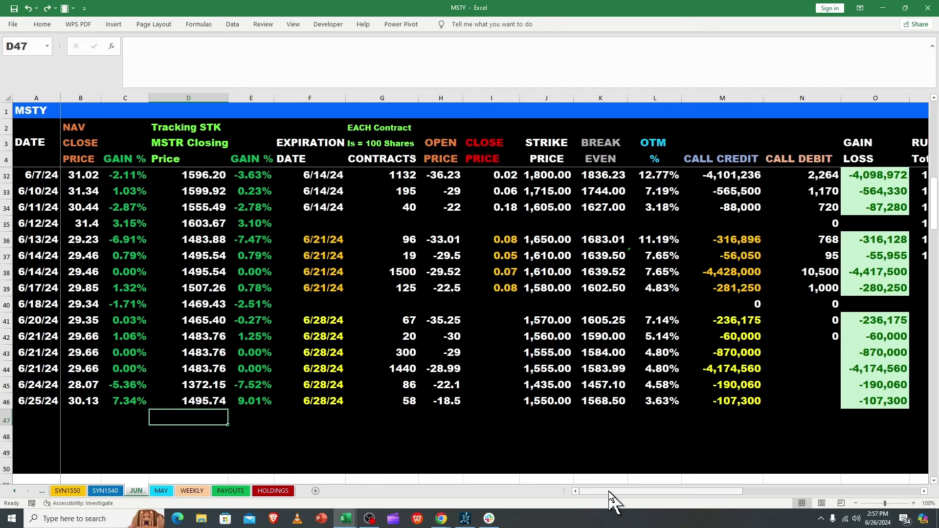
Review the 6/25/24 trade: 58 contracts, 1,550 strike and its OTM % formula
drag(608, 491, 692, 504)
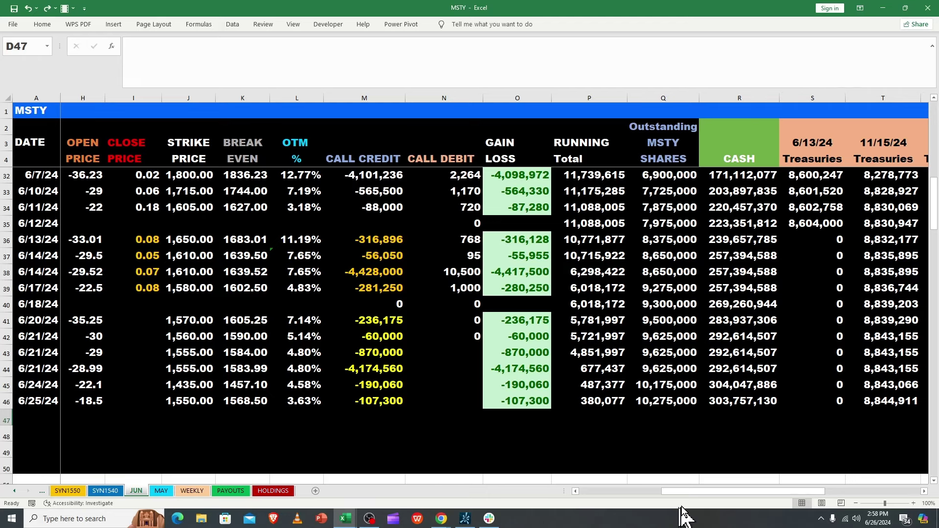
drag(710, 494, 616, 496)
click(409, 400)
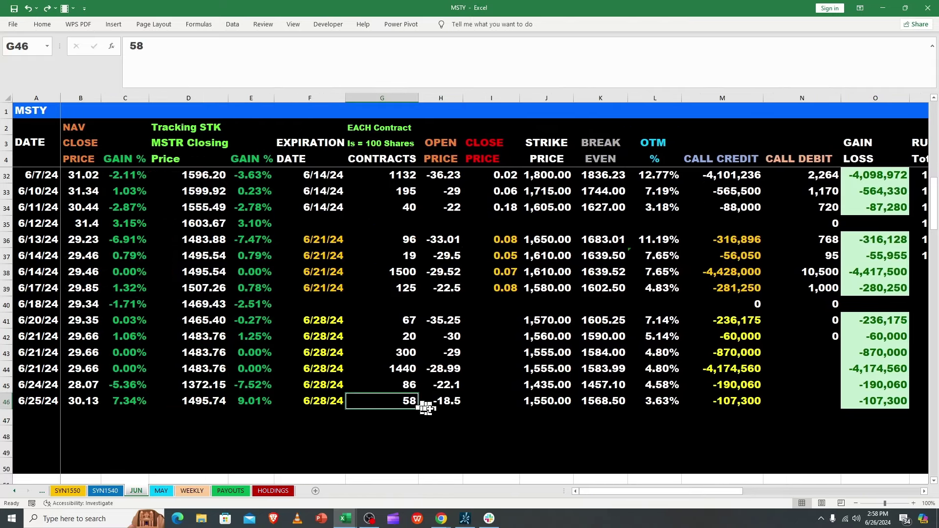
click(550, 403)
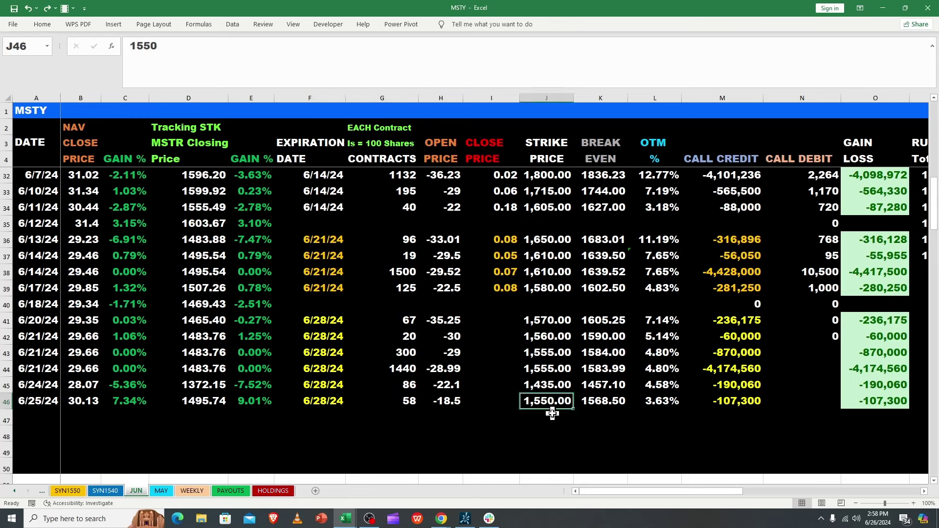
click(657, 402)
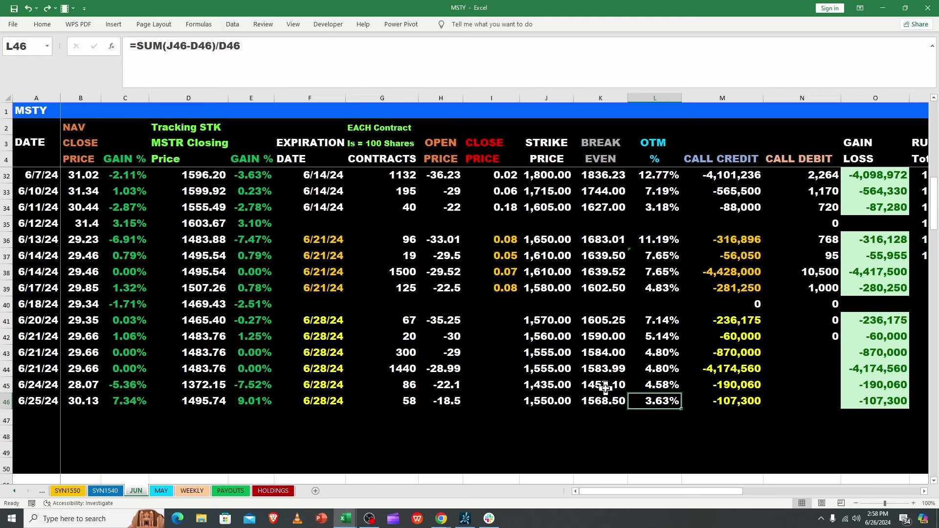
Check the 6/24/24 trade's 1,435 strike against its break-even and OTM % formulas
click(550, 386)
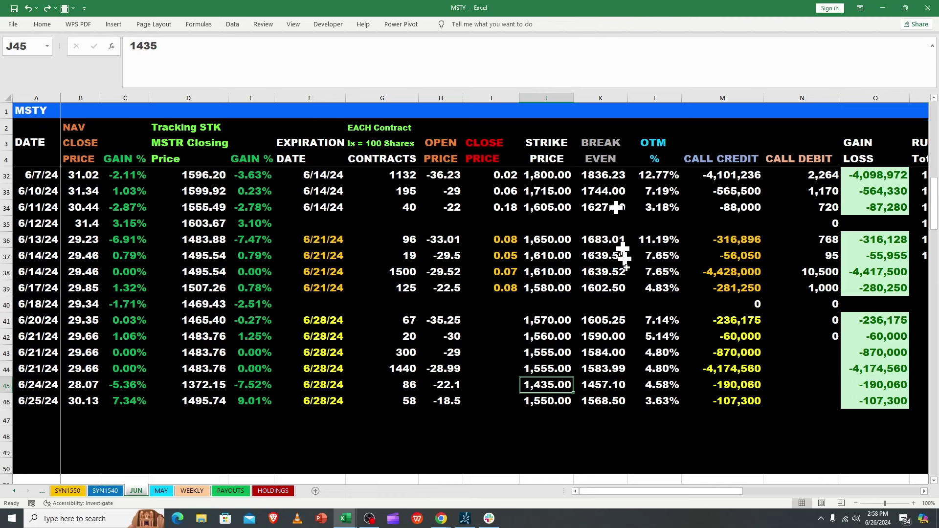
click(596, 387)
click(562, 388)
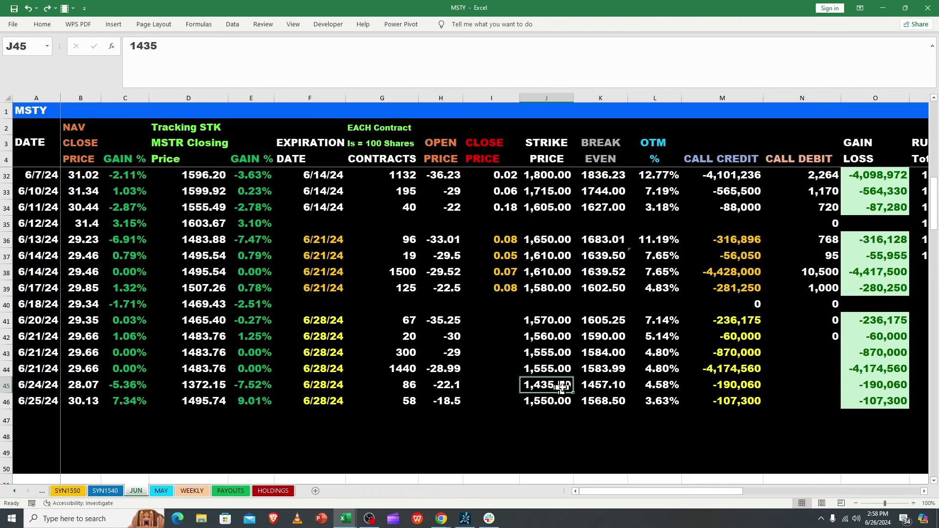
click(606, 386)
click(656, 384)
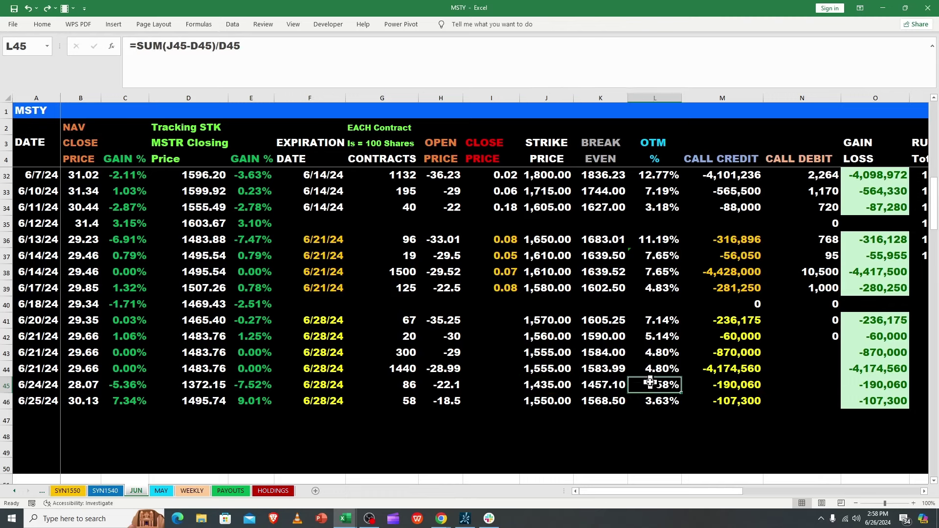
click(560, 386)
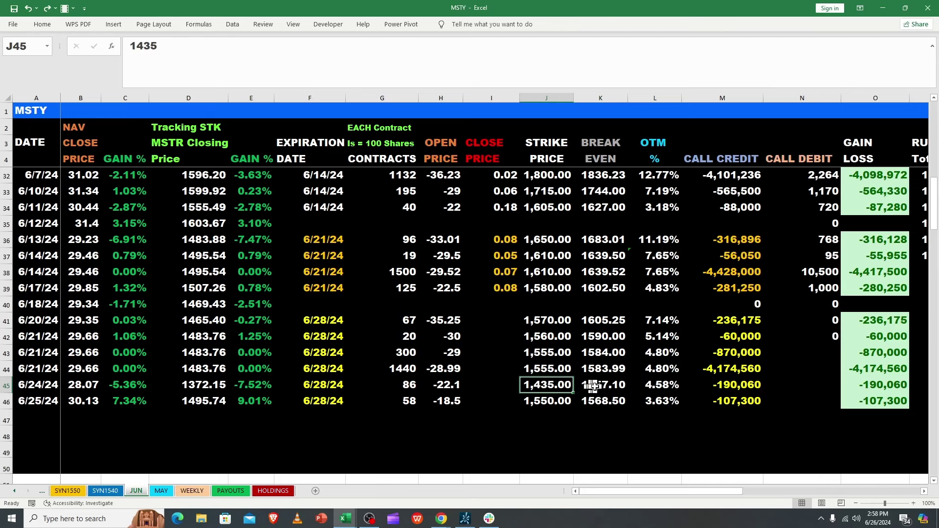
click(657, 384)
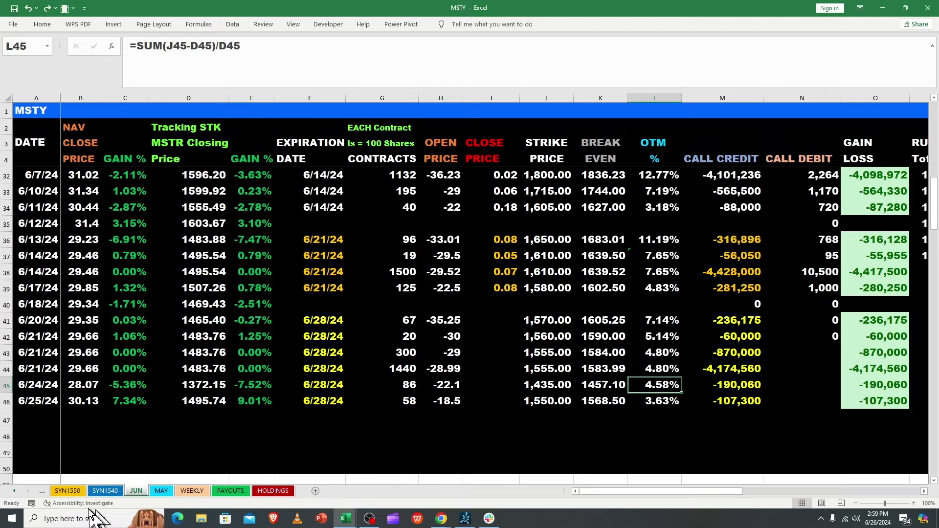
On SYN1550, review the 6/25/24 call (103.91) and put (-159.71) prices and value formulas
click(68, 491)
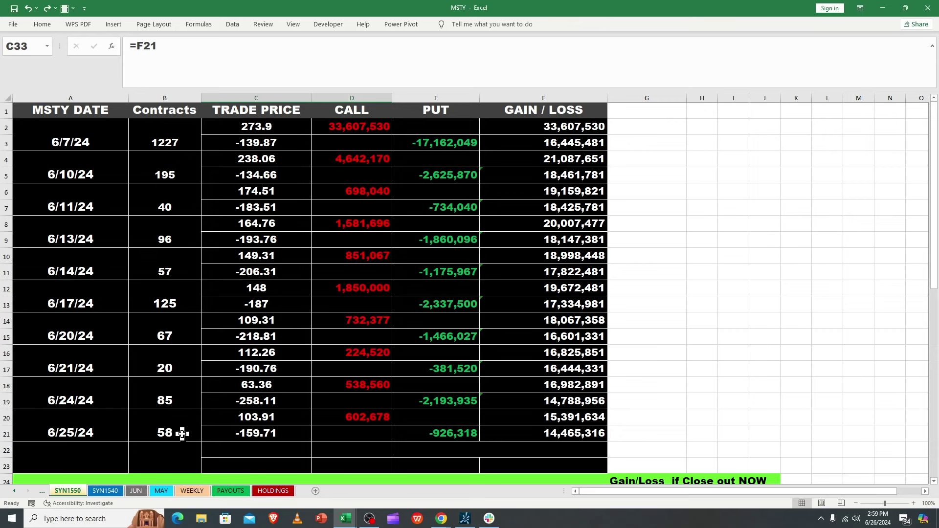
click(250, 418)
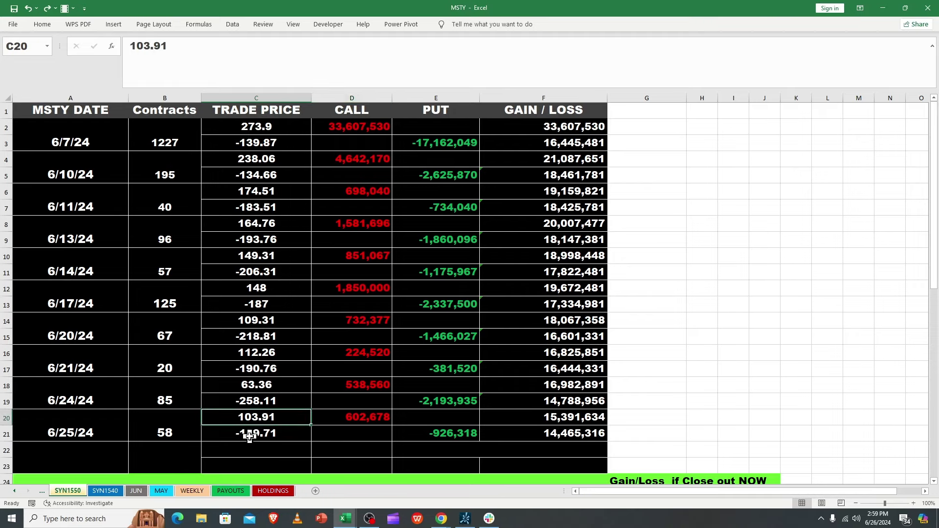
click(250, 435)
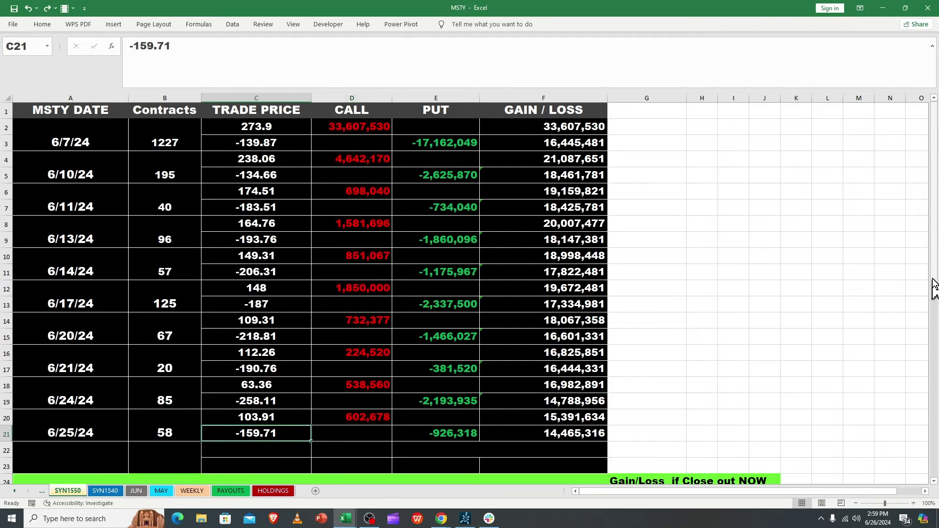
drag(935, 286, 931, 346)
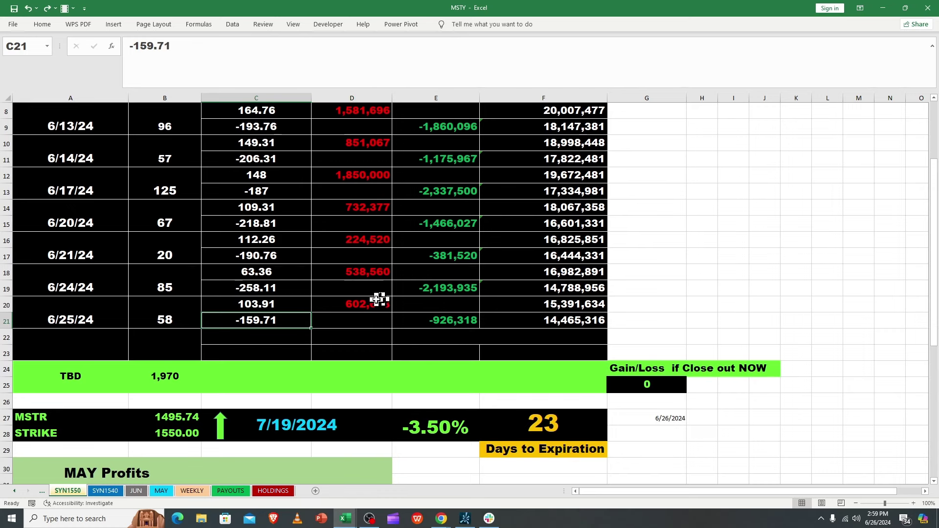
click(445, 324)
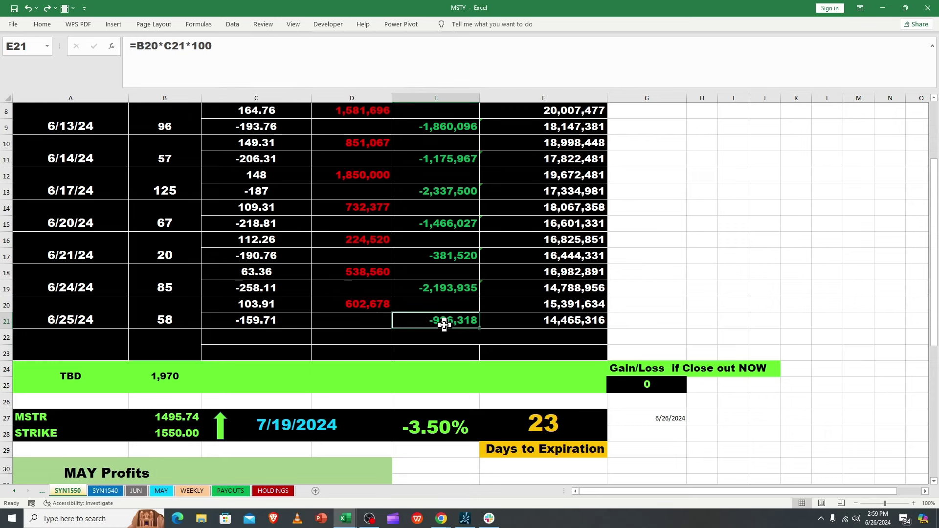
click(372, 307)
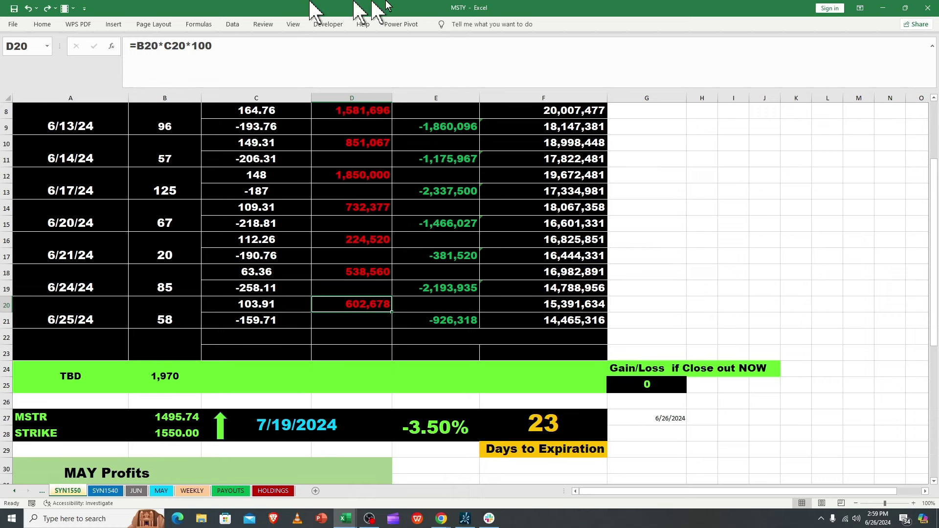
click(292, 426)
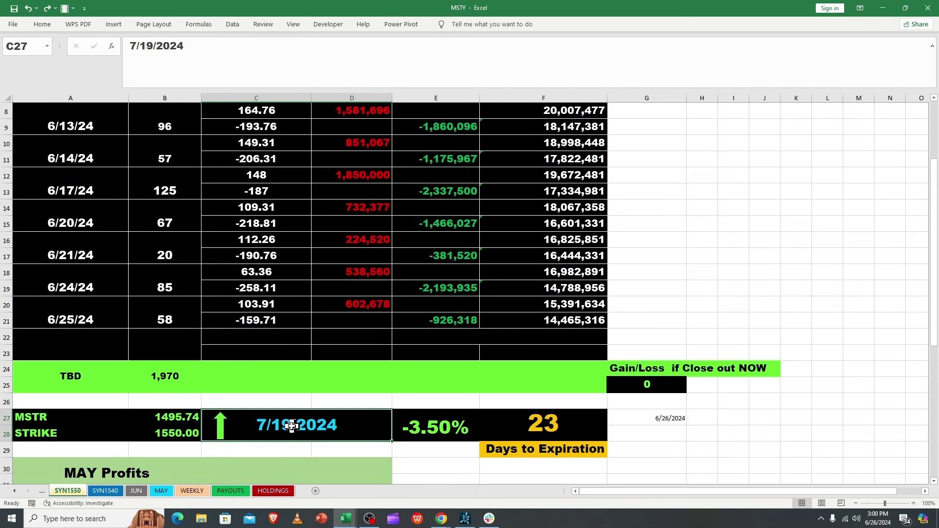
scroll(292, 426, down, 2)
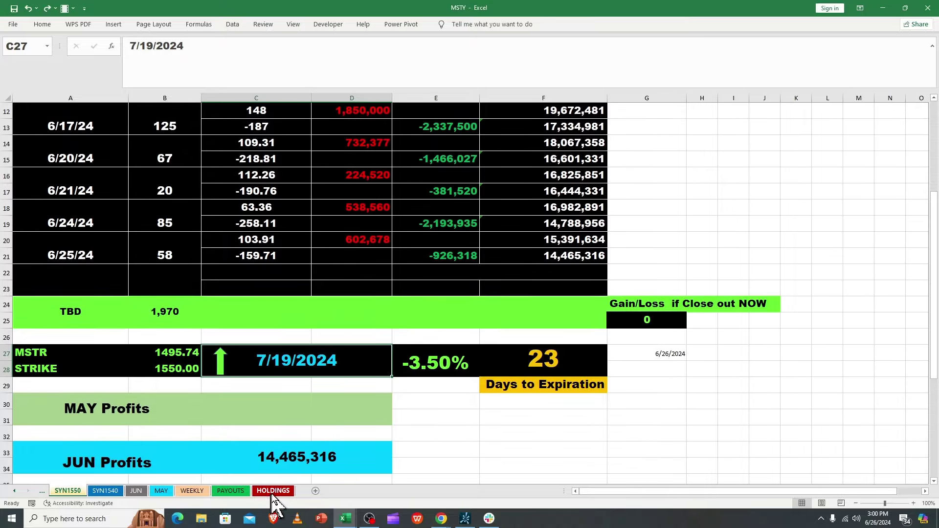
click(268, 492)
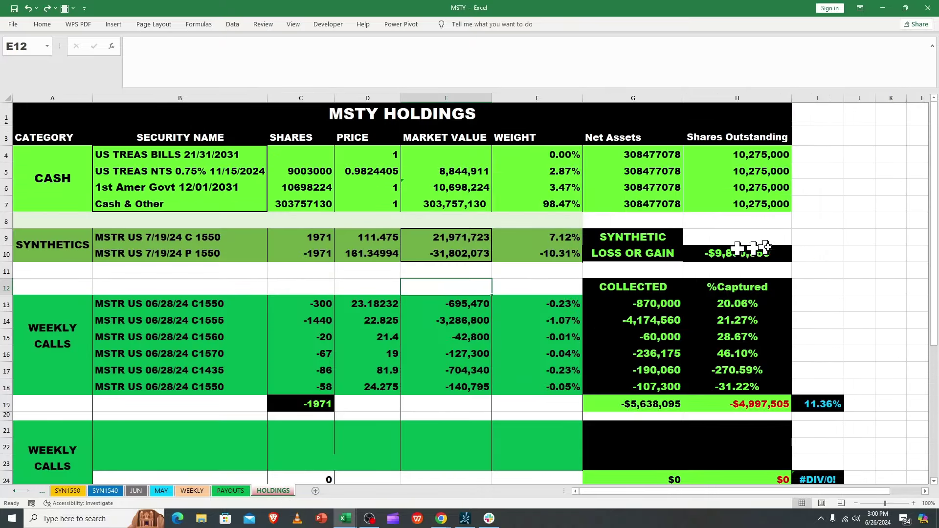
scroll(932, 262, down, 3)
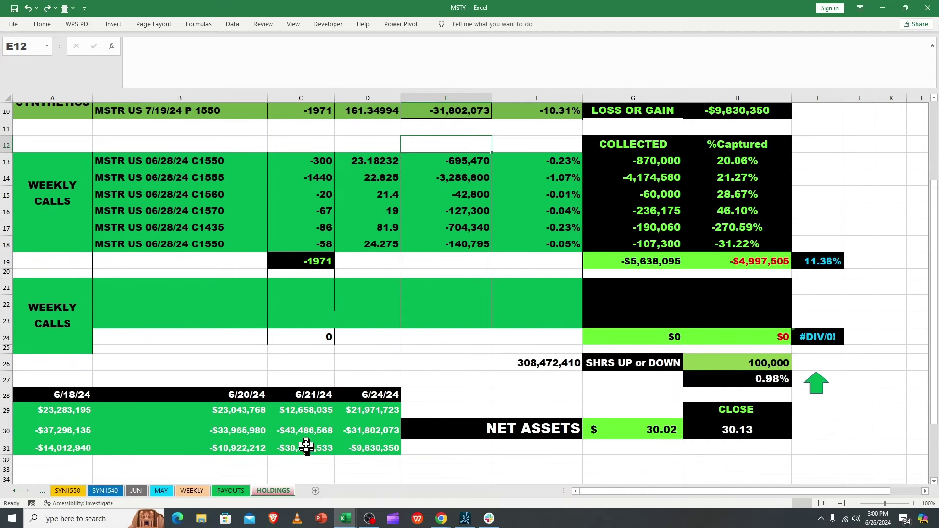
click(304, 447)
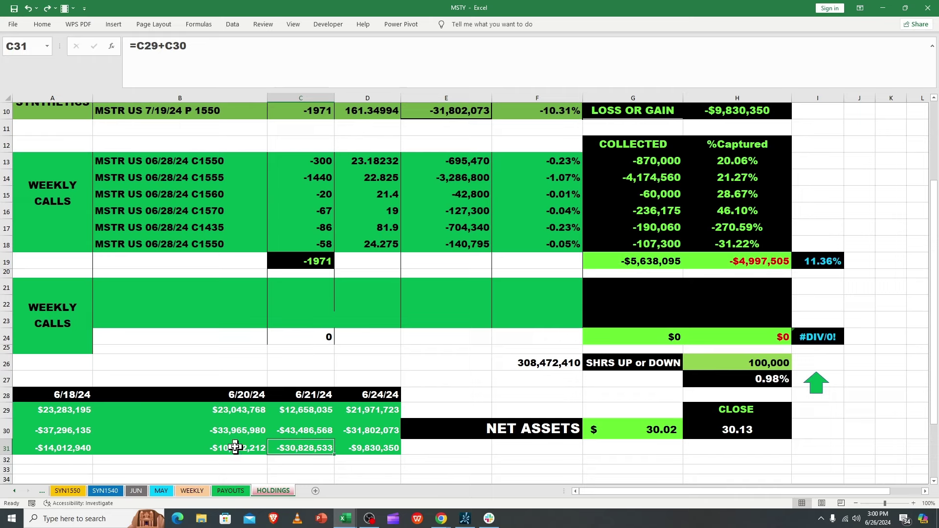
click(238, 447)
click(304, 447)
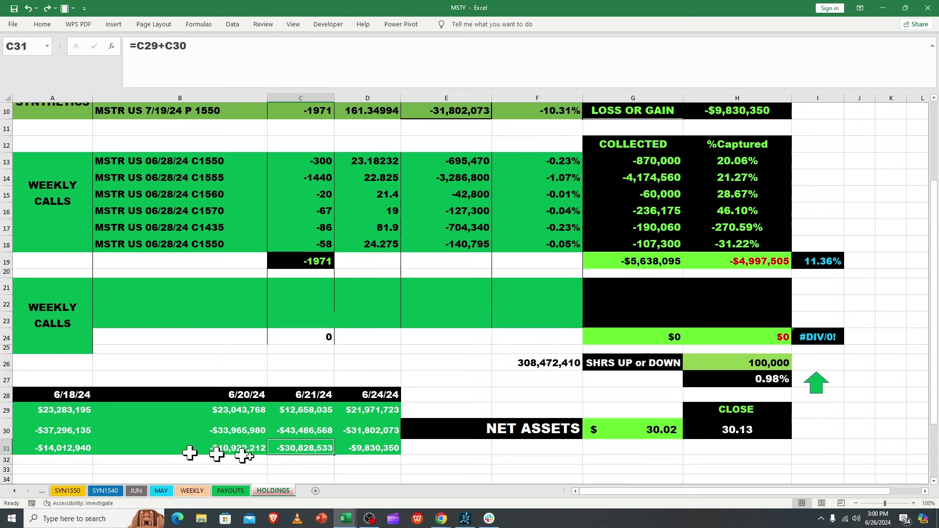
click(365, 448)
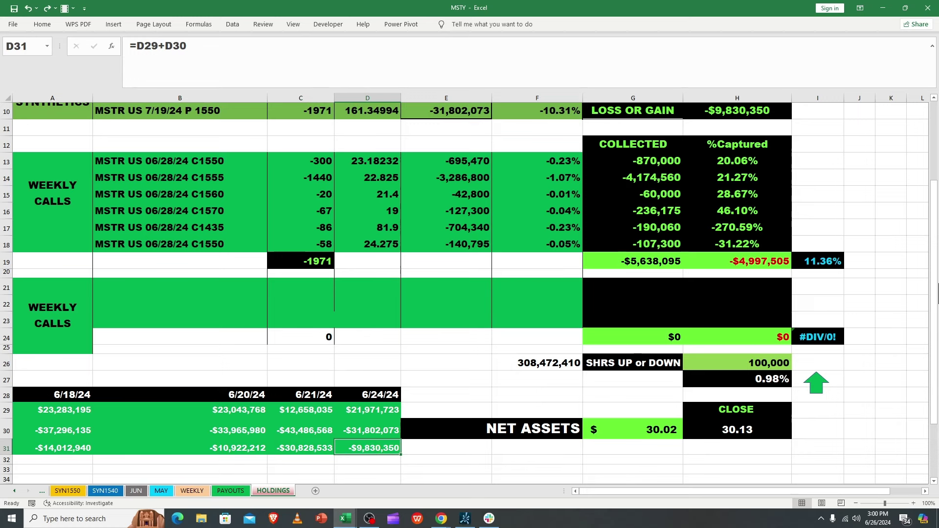
scroll(938, 294, up, 3)
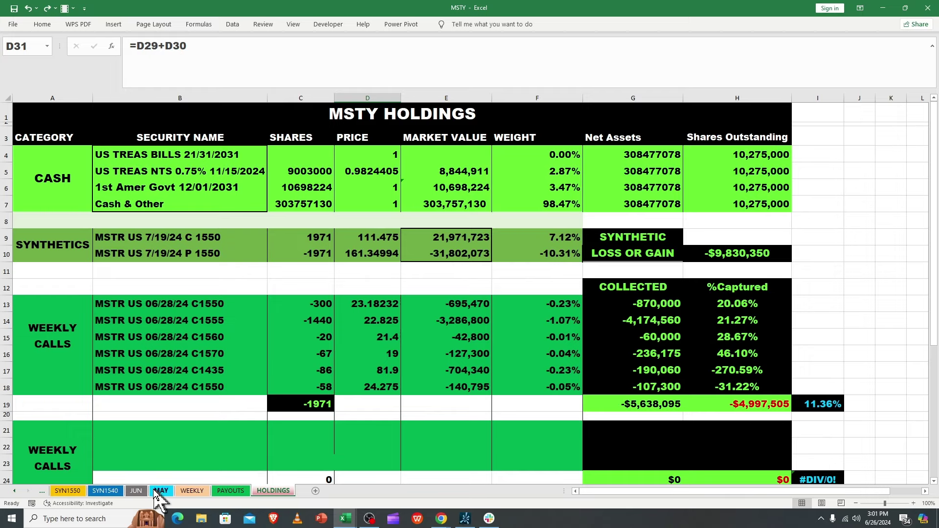
Switch to the WEEKLY sheet and confirm B12's MSTR price comes from =JUN!D46
click(192, 490)
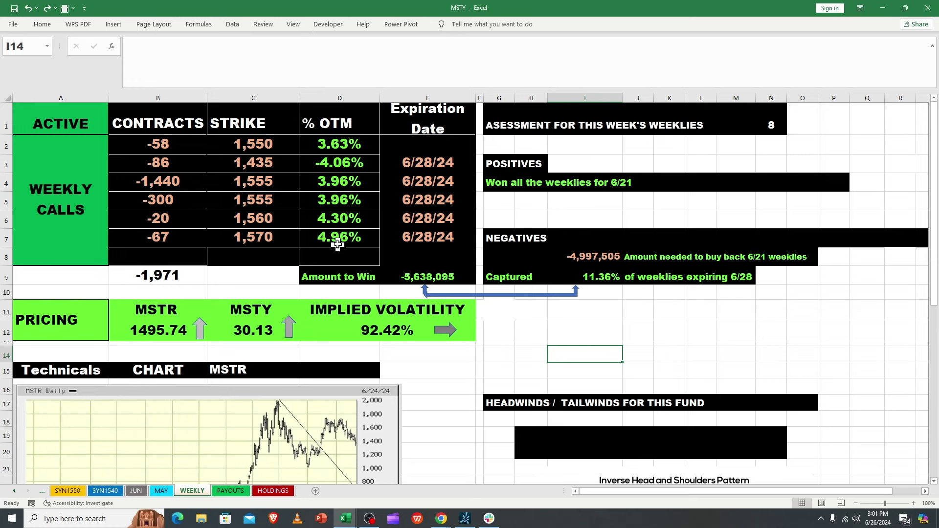
click(154, 324)
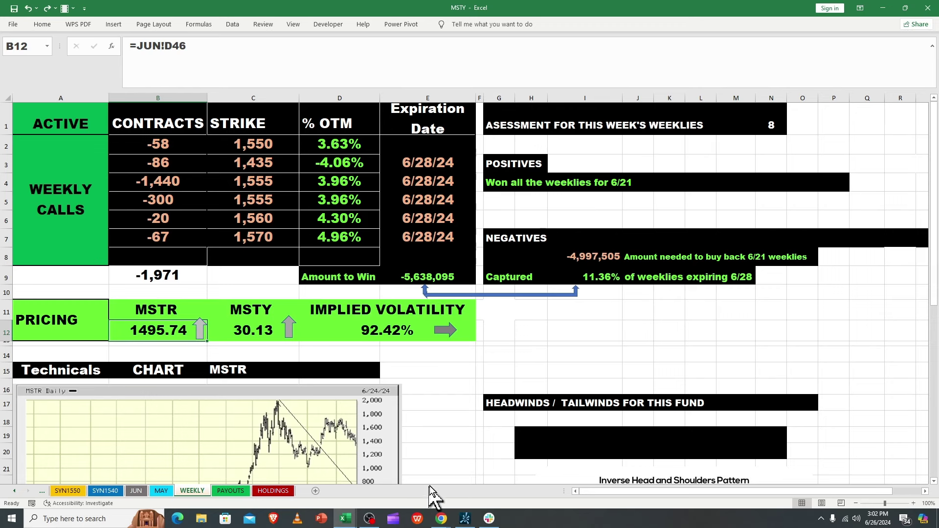
click(465, 518)
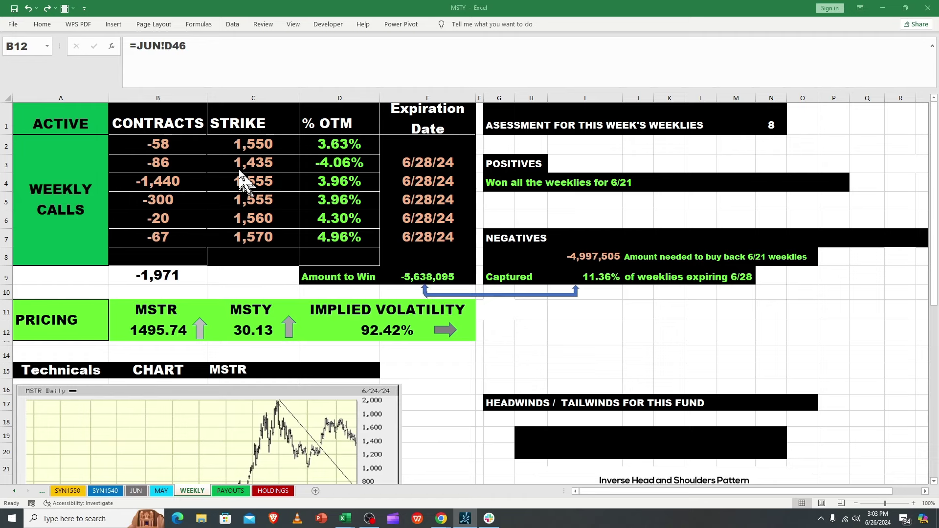
On HOLDINGS, inspect the C1435 call's 81.9 price, security name and collected-amount formula
click(275, 491)
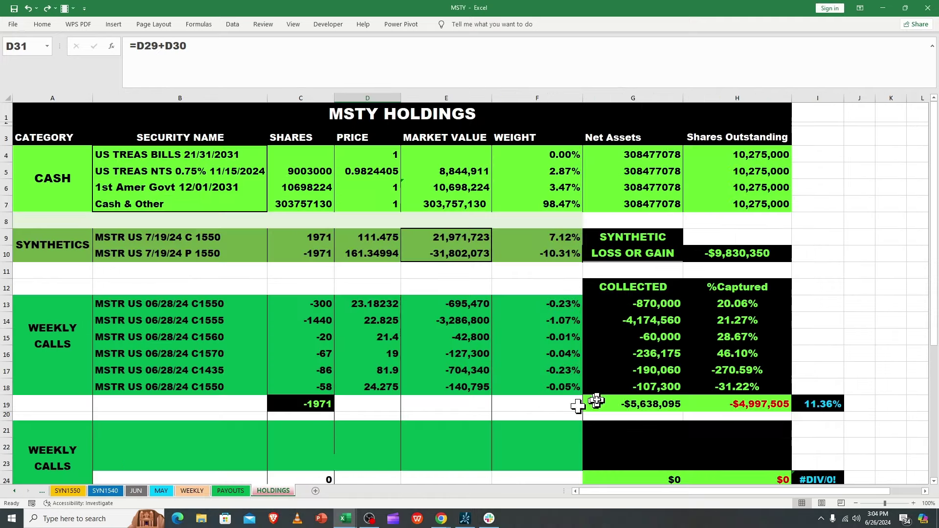
click(388, 373)
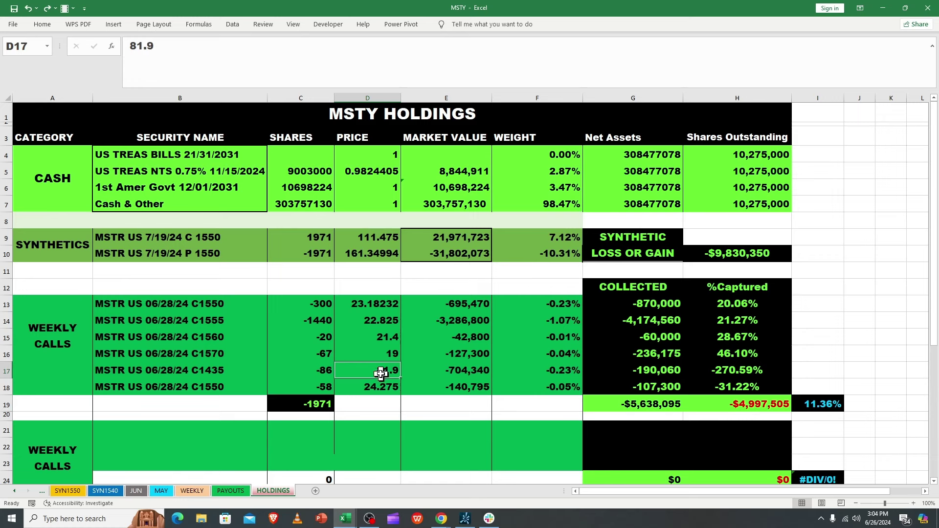
click(211, 373)
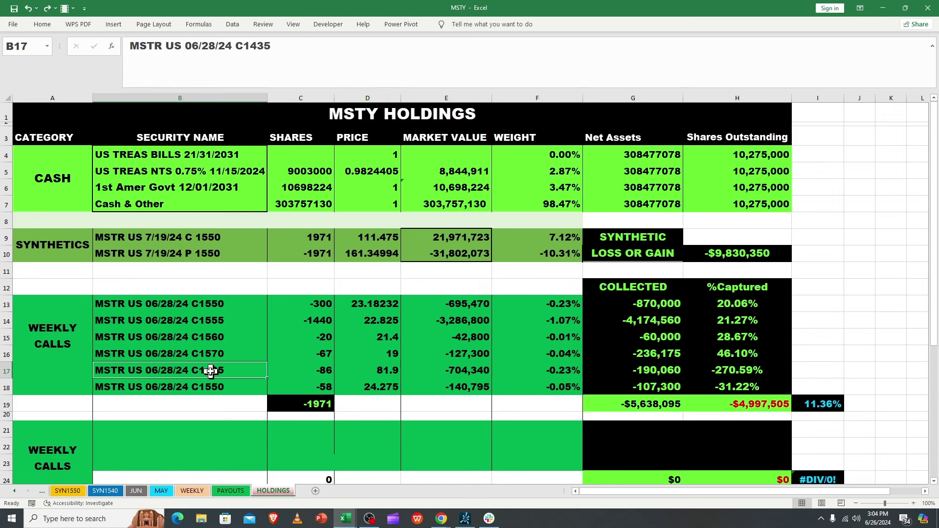
click(383, 374)
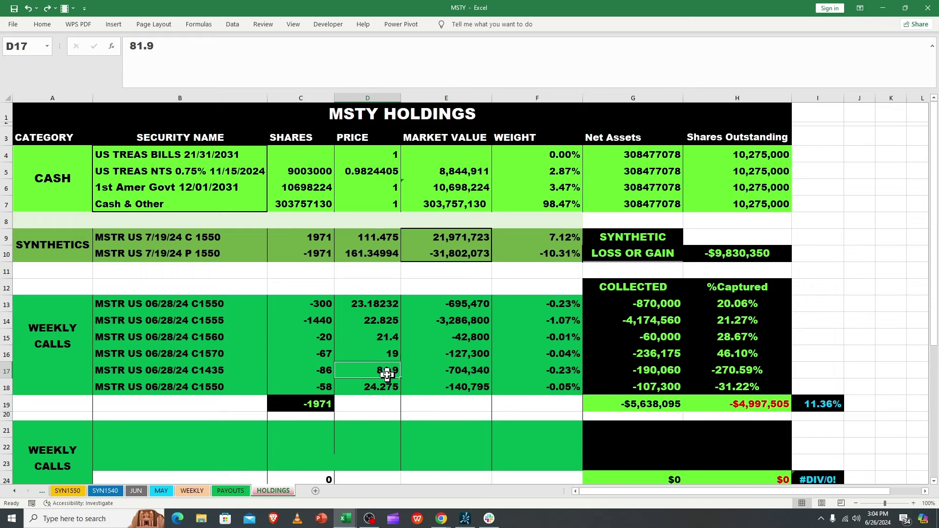
click(220, 374)
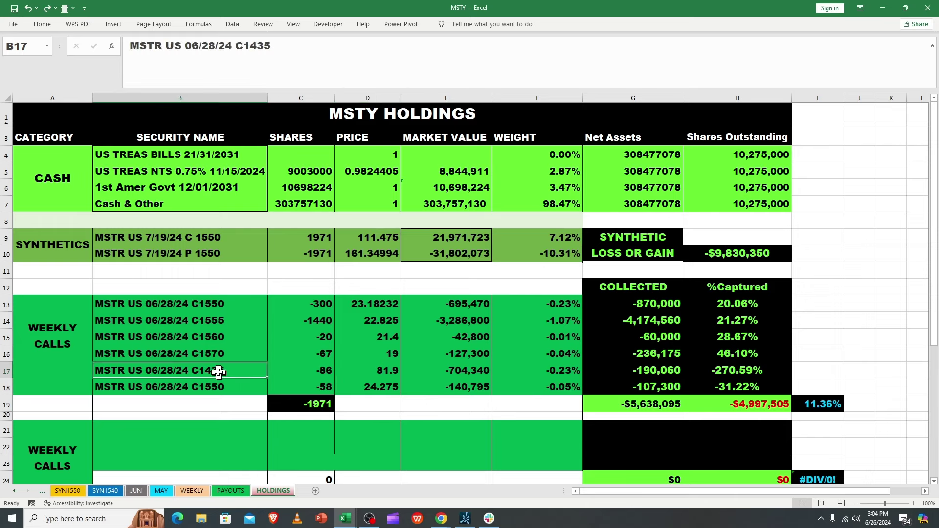
click(386, 375)
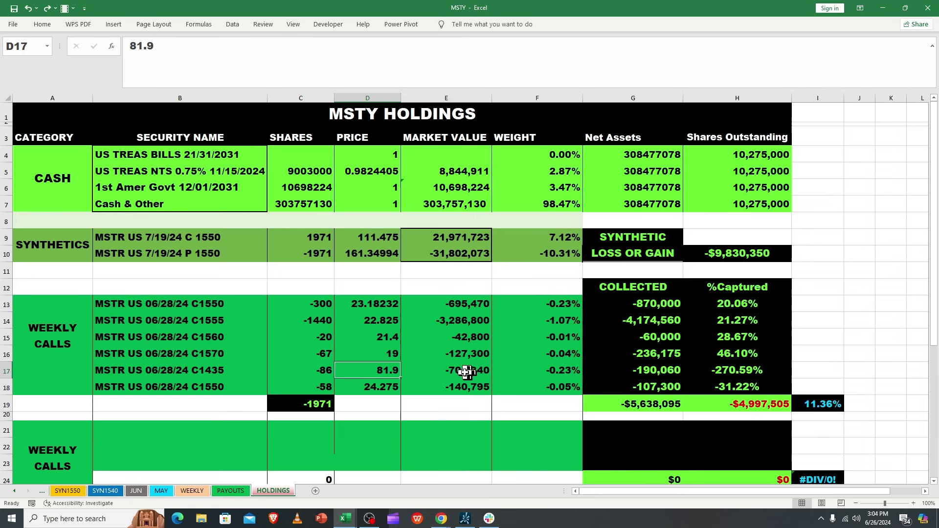
click(676, 370)
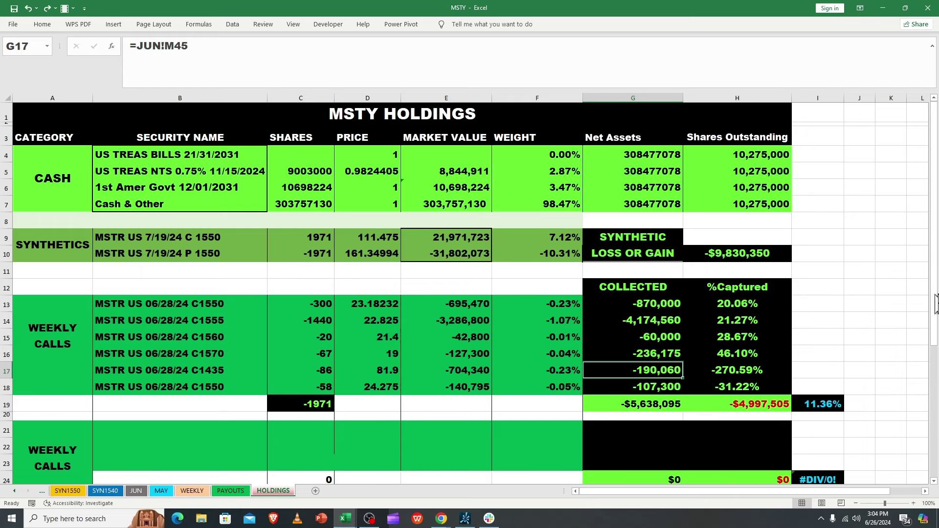
drag(937, 304, 924, 380)
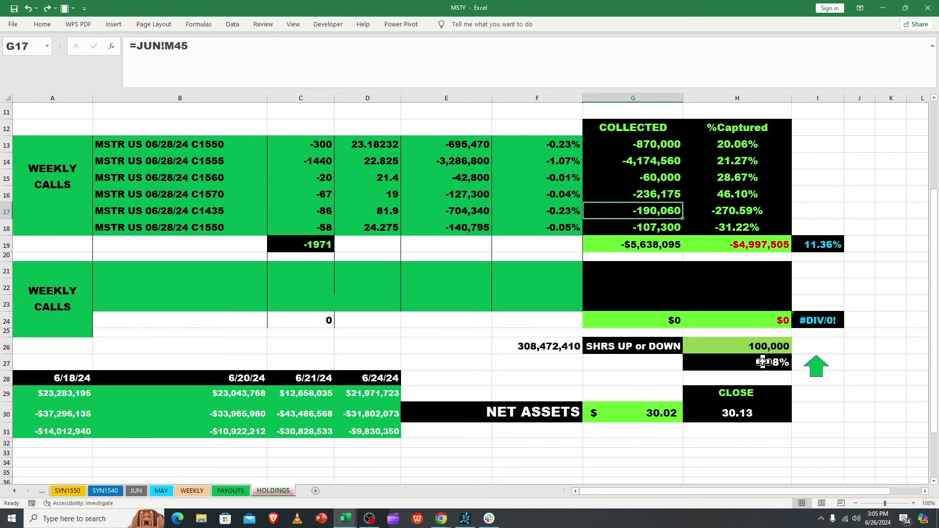
click(730, 413)
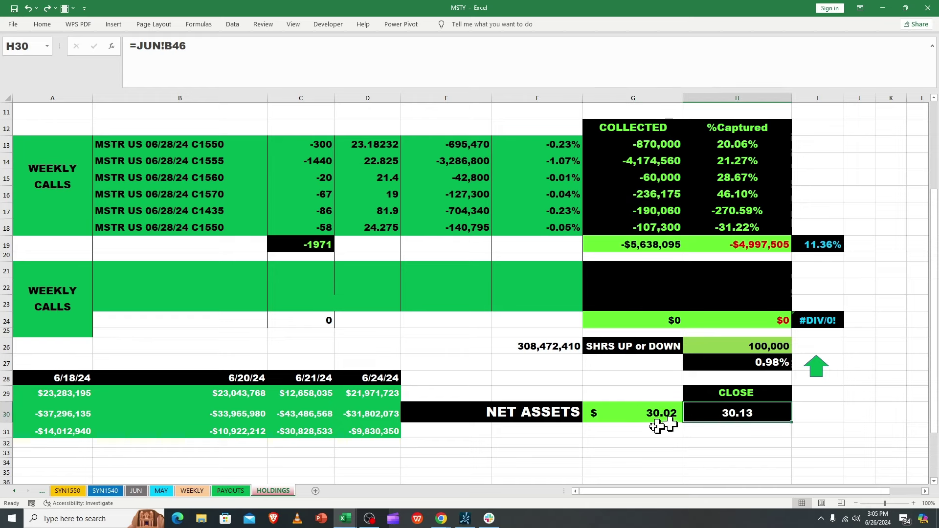
click(648, 413)
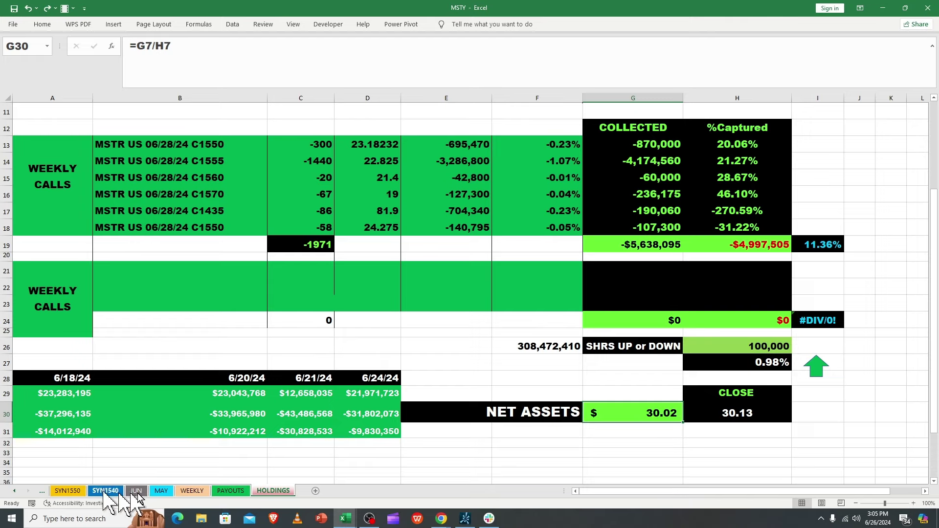
click(244, 492)
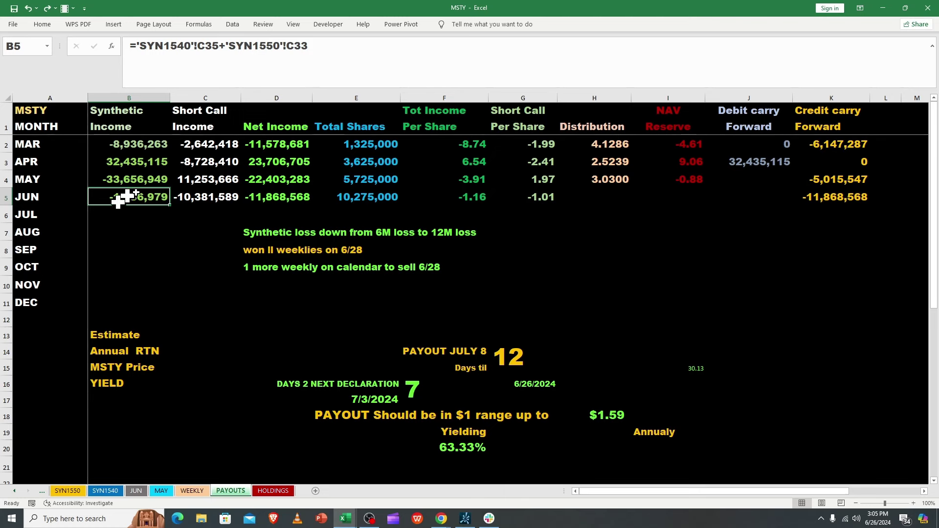
click(478, 197)
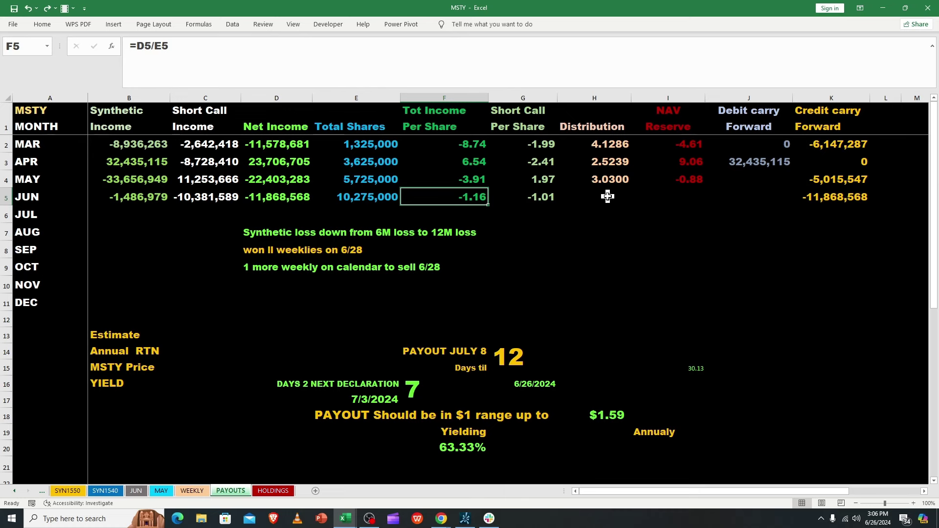
click(458, 453)
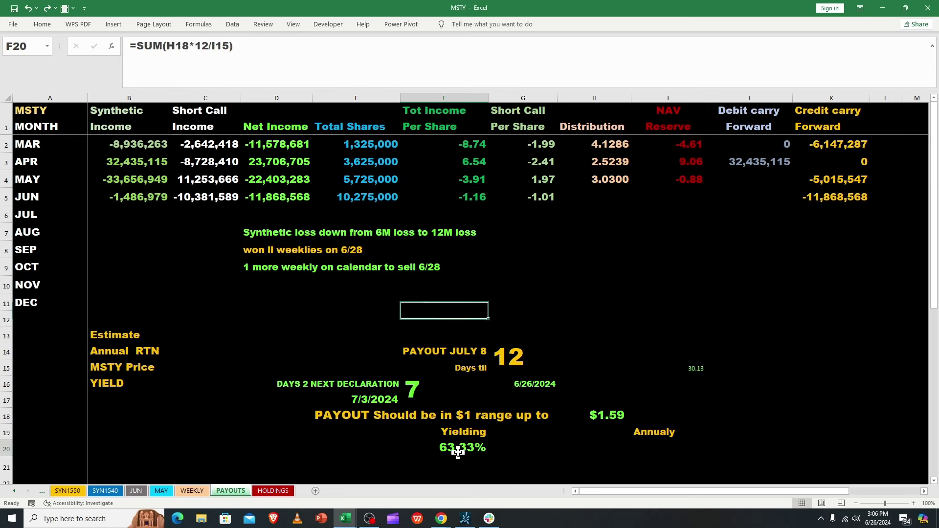
click(603, 421)
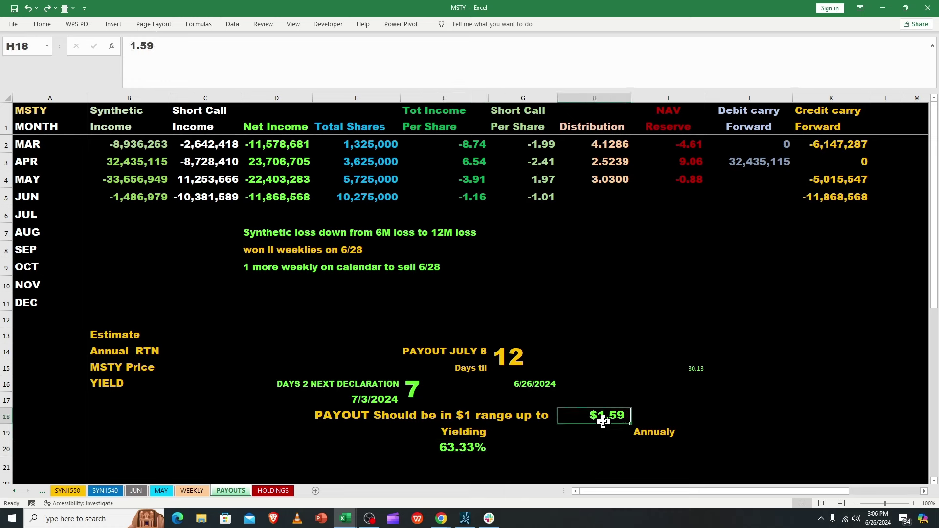
click(227, 198)
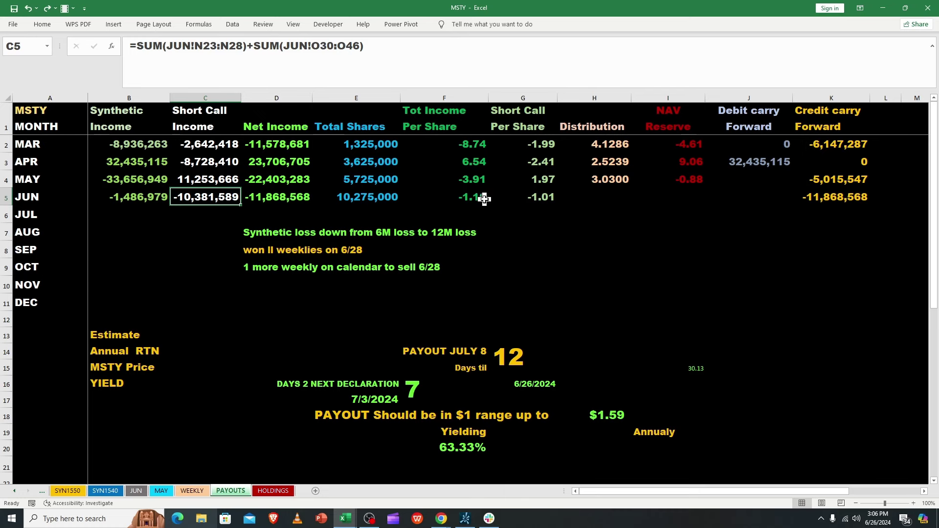
click(149, 197)
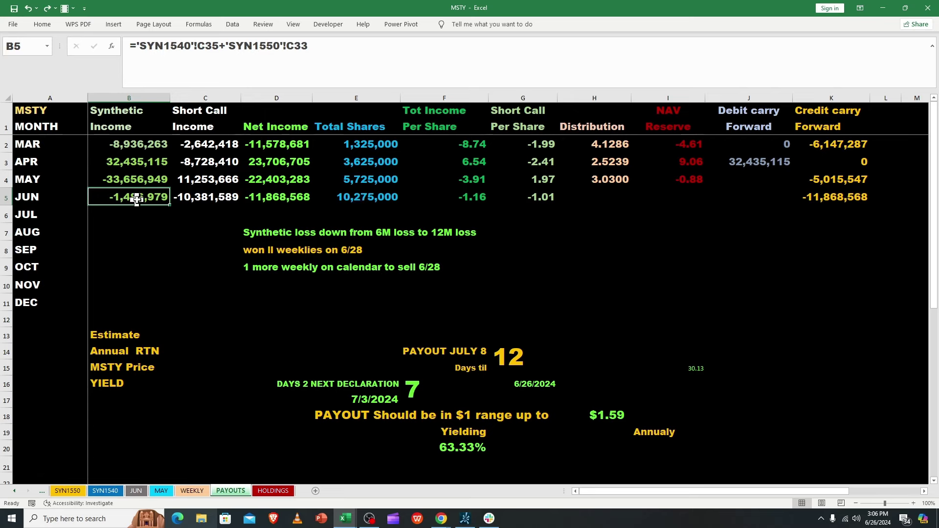
click(349, 198)
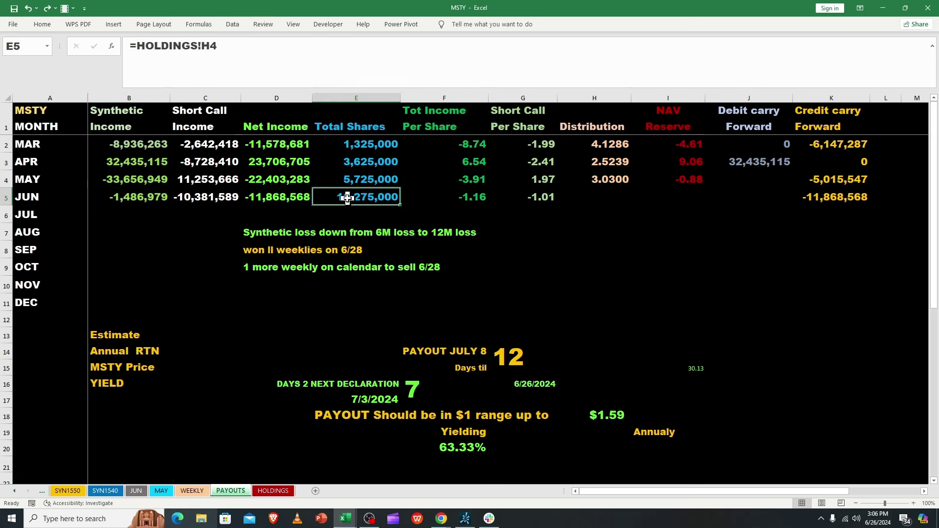